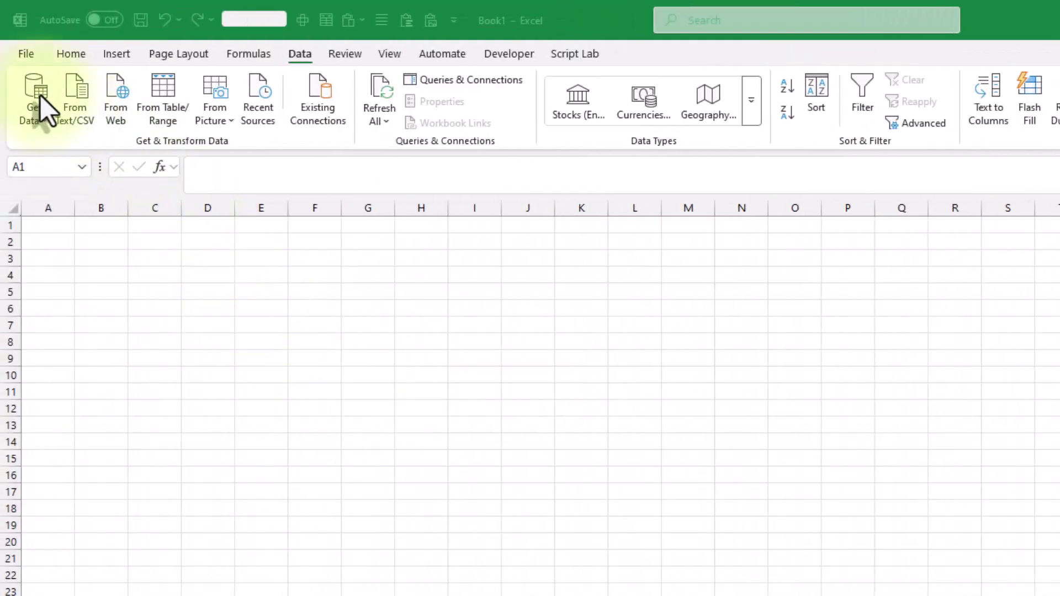
# Launch the Power Query Editor from the workbook and create a new blank query.
pyautogui.click(302, 54)
pyautogui.click(37, 114)
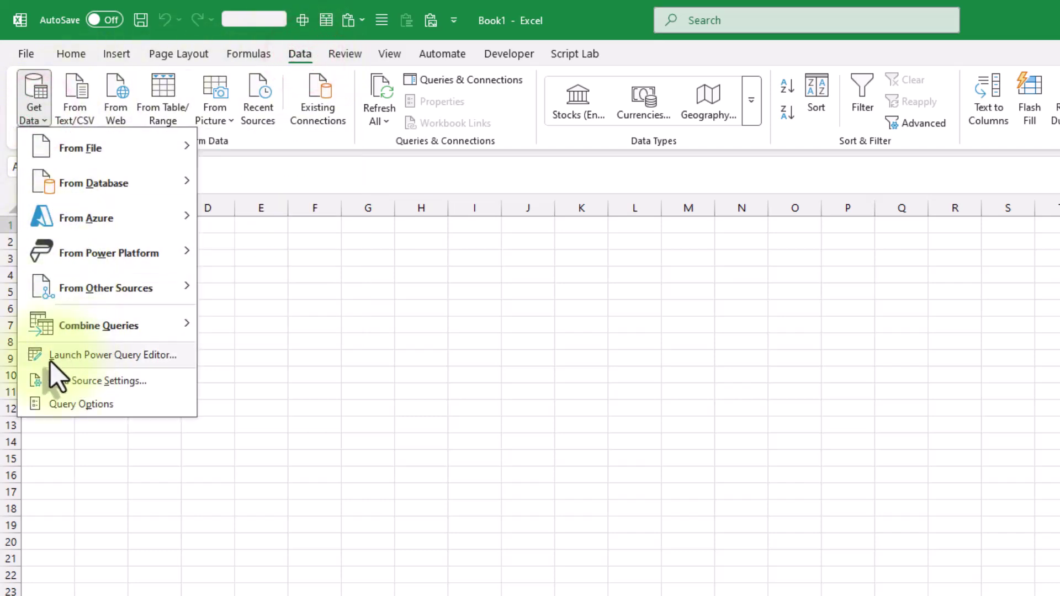
pyautogui.click(180, 361)
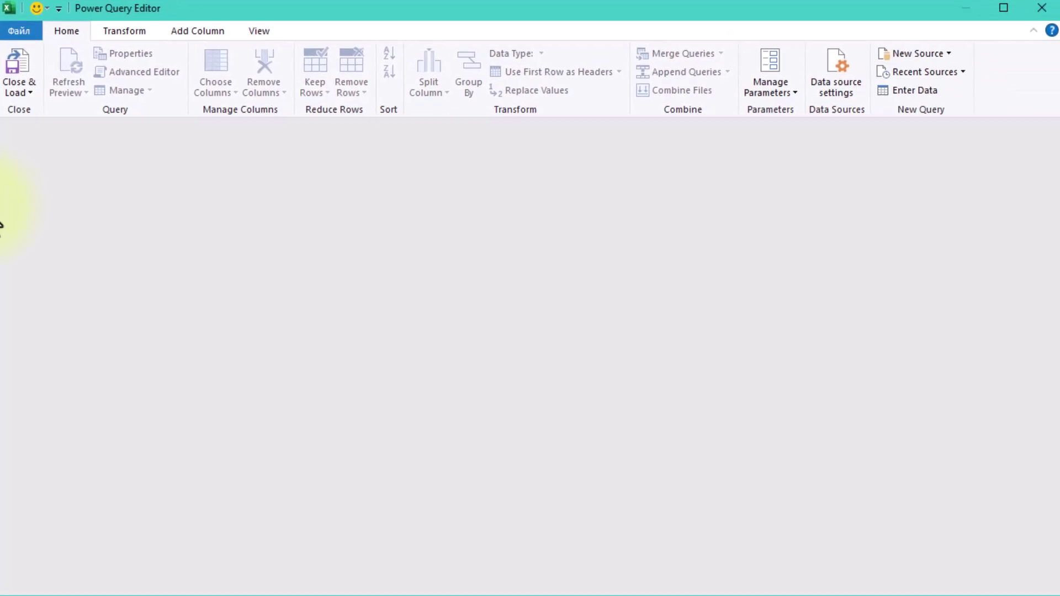
pyautogui.rightClick(51, 150)
pyautogui.moveTo(105, 183)
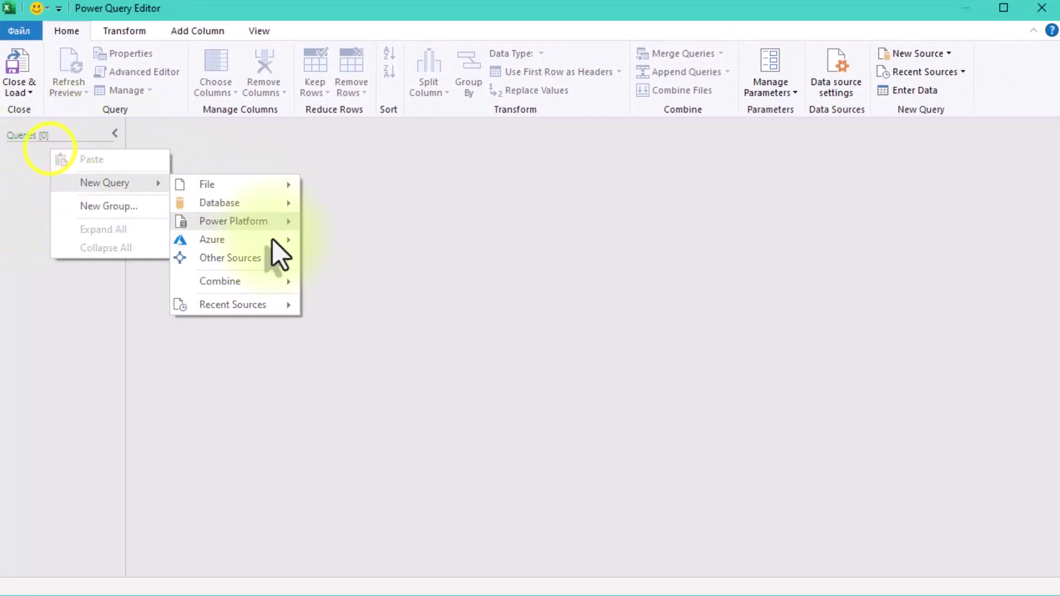
pyautogui.moveTo(278, 259)
pyautogui.click(353, 332)
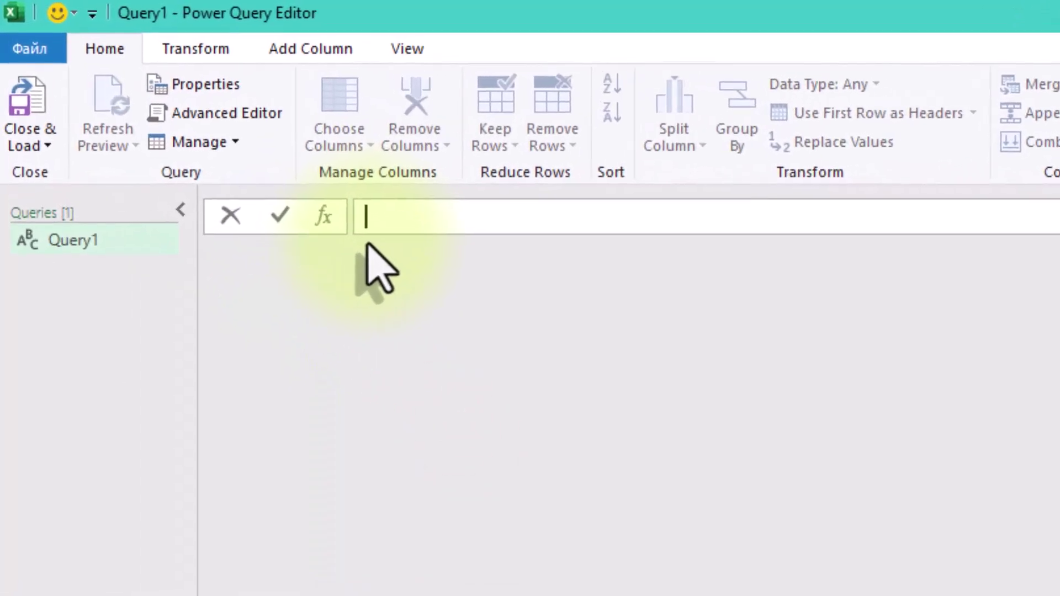
# Define the blank query as a list of numbers with the formula ={10,20,30}.
pyautogui.write('={')
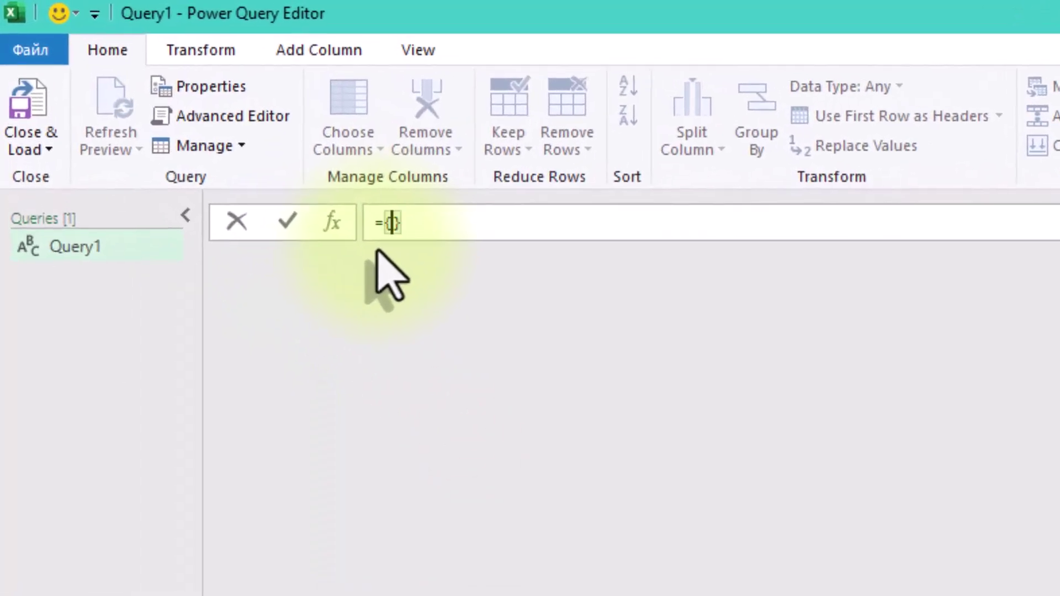
pyautogui.write('10,')
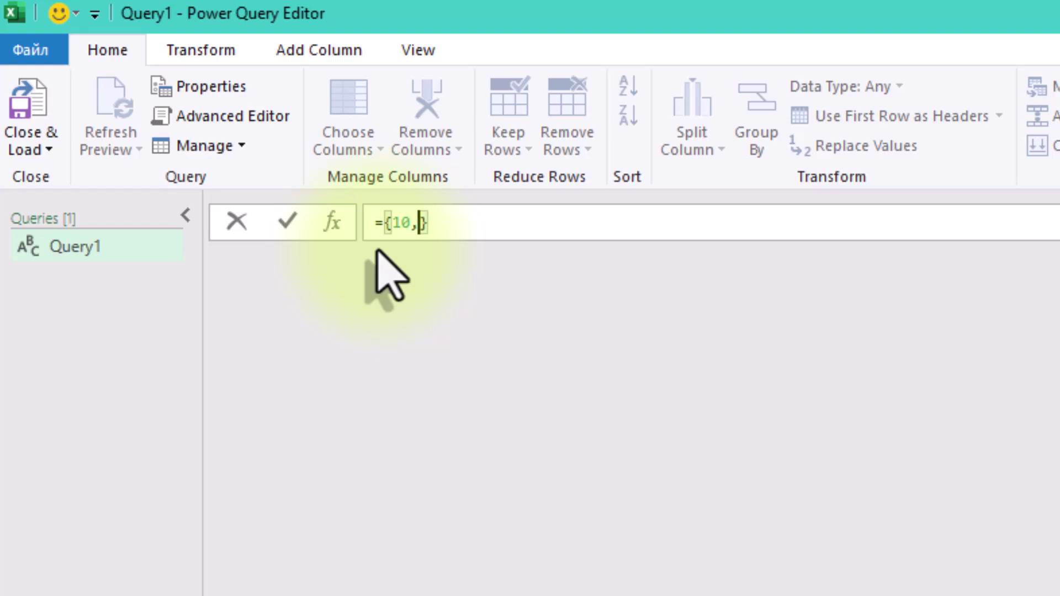
pyautogui.write('1')
pyautogui.press('BackSpace')
pyautogui.write('20,')
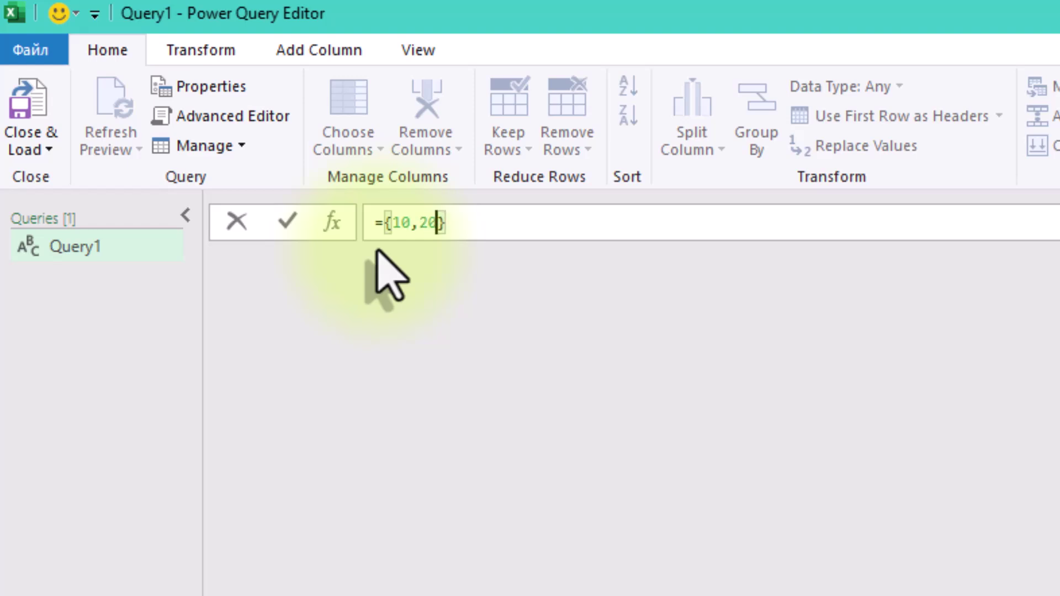
pyautogui.write('30')
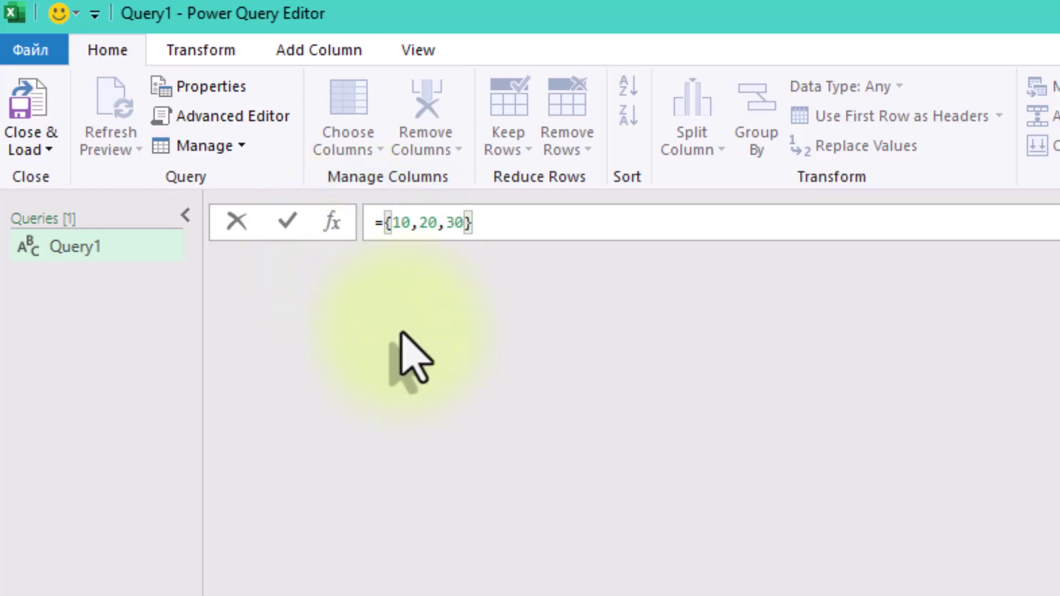
pyautogui.click(424, 369)
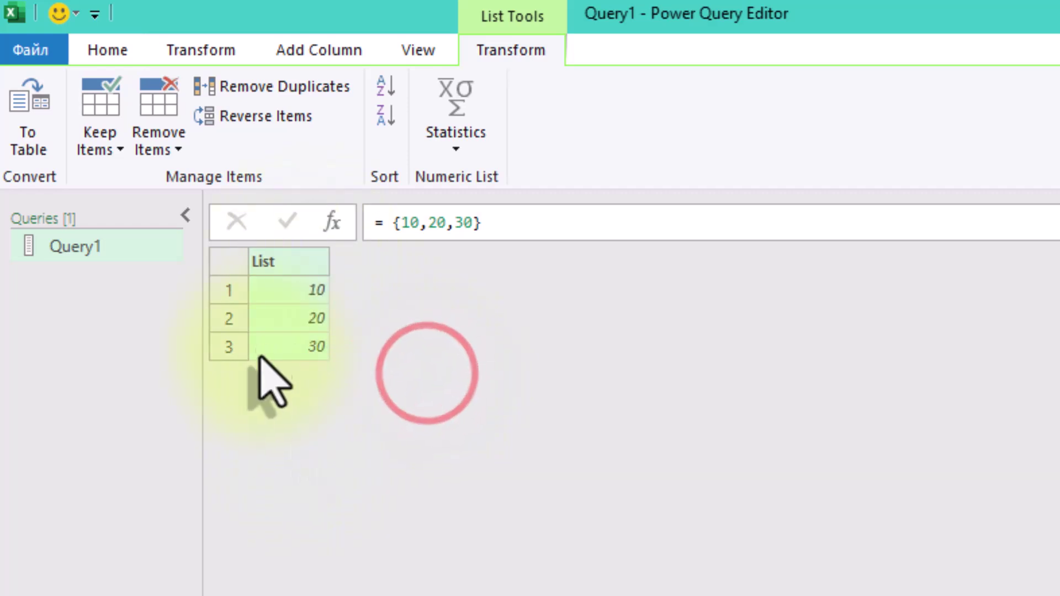
# Rename the number list query as List Numbers.
pyautogui.rightClick(69, 247)
pyautogui.click(156, 360)
pyautogui.write('List Numbers')
pyautogui.press('Return')
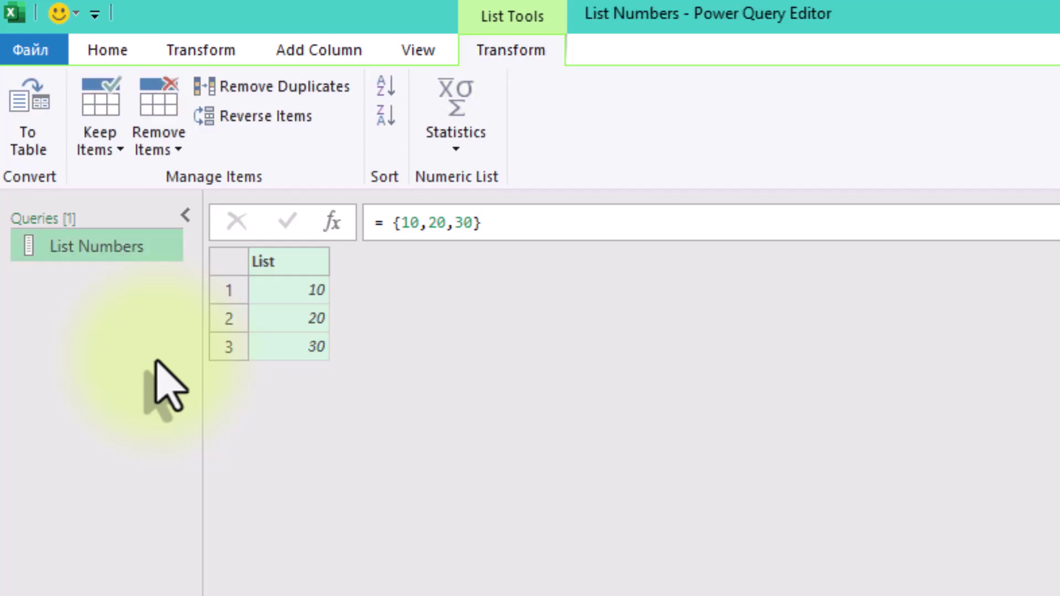
# Create another blank query and define it as a number range list with the formula ={1..5}.
pyautogui.rightClick(132, 288)
pyautogui.moveTo(304, 344)
pyautogui.moveTo(528, 464)
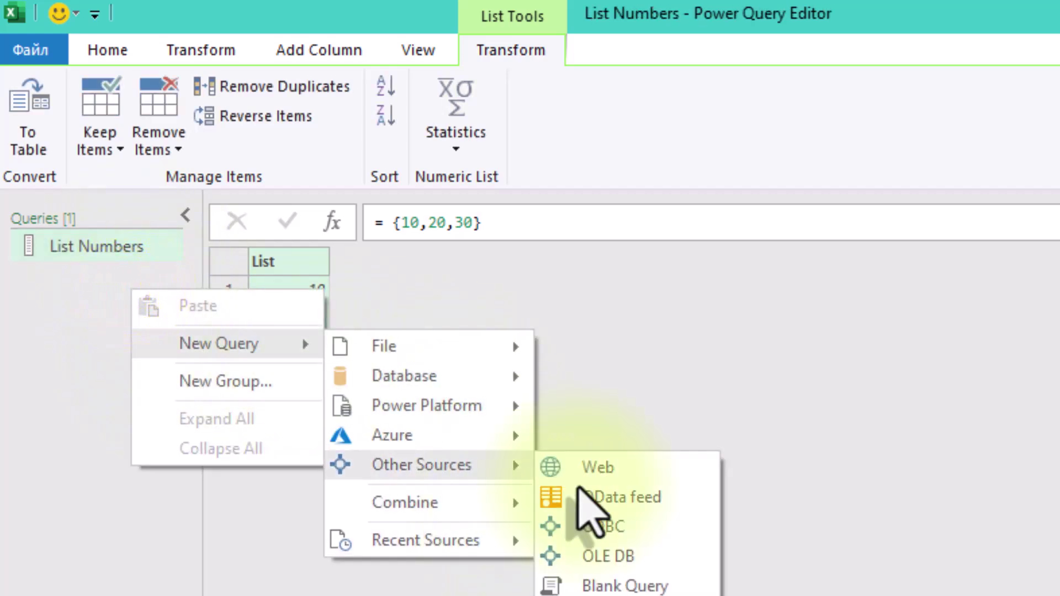
pyautogui.click(635, 582)
pyautogui.write('=')
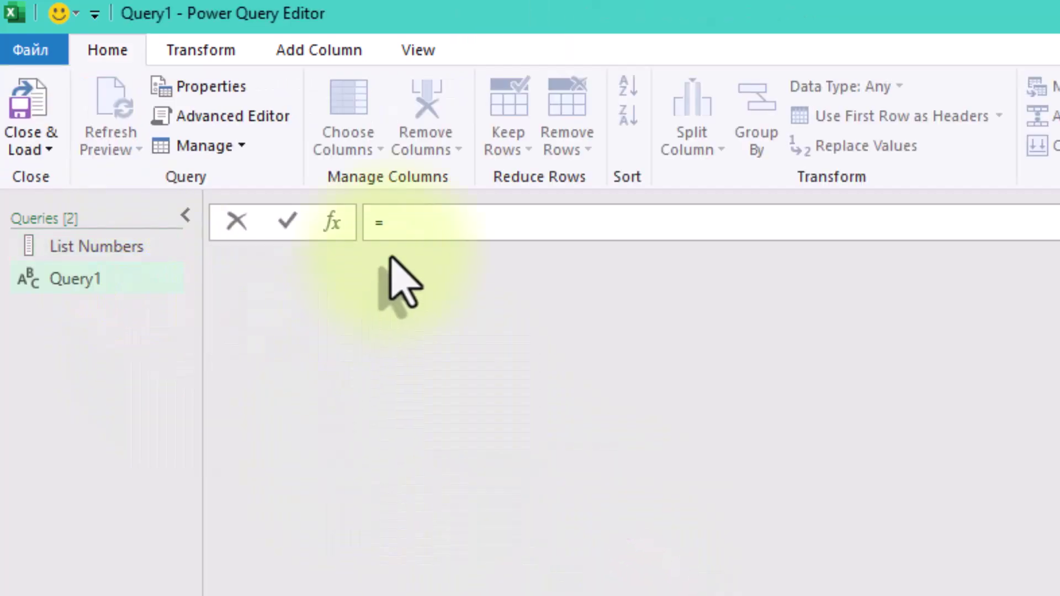
pyautogui.write('{1..5')
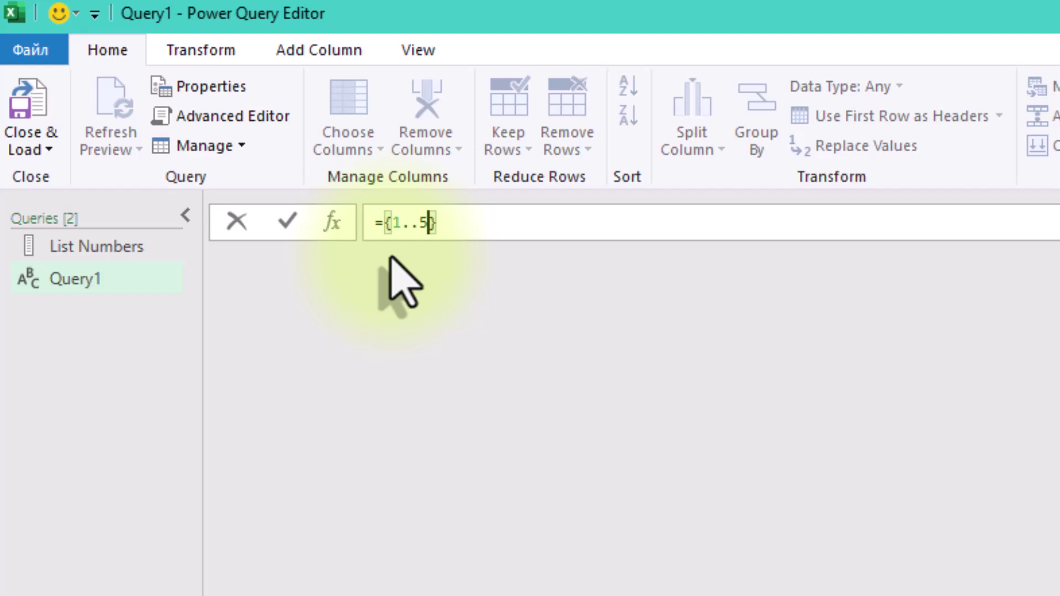
pyautogui.click(391, 253)
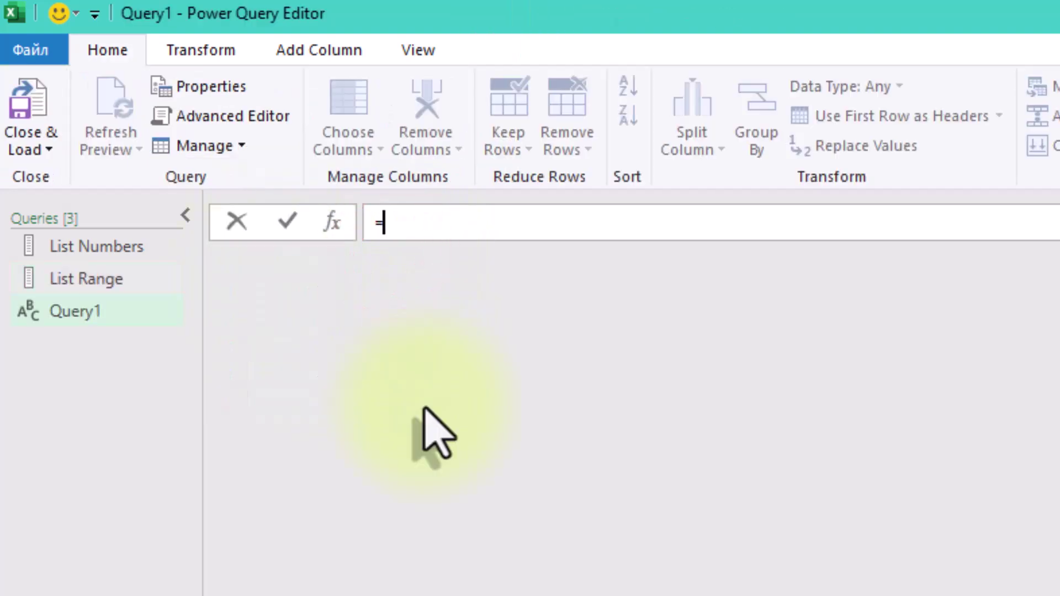
# Define the new blank query as a text list with the formula ={"Banana", "Apple", "Pineapple"}.
pyautogui.write('{"Banana",')
pyautogui.write(' "Apple", "Pinea')
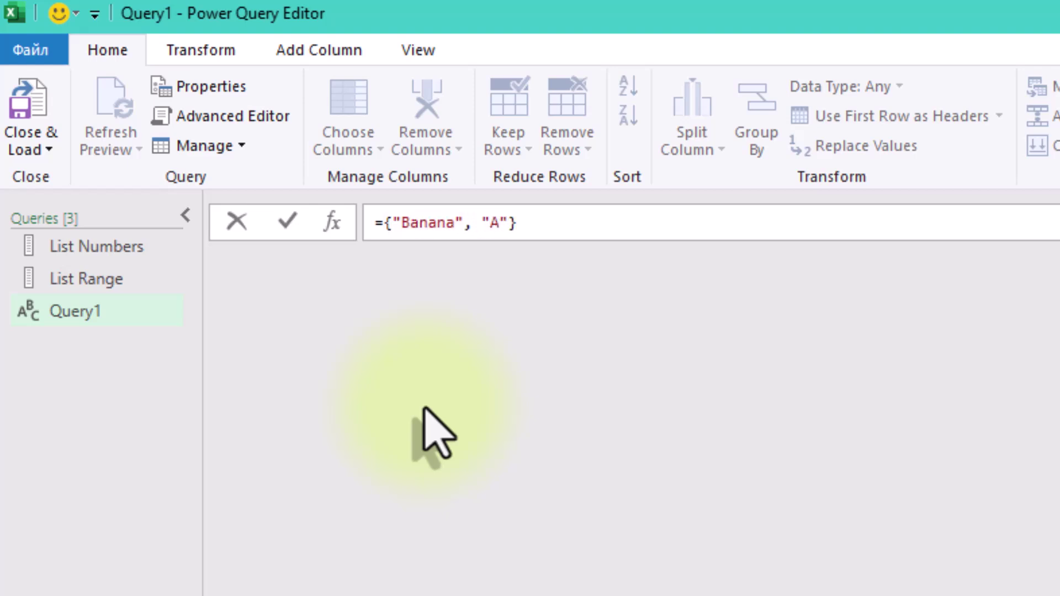
pyautogui.write('pple')
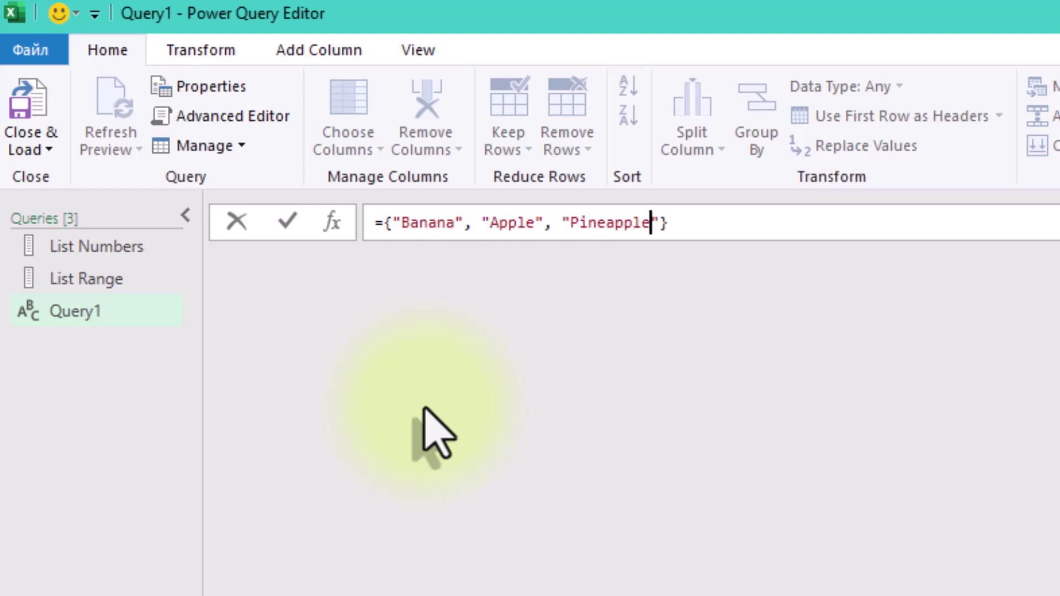
pyautogui.click(424, 406)
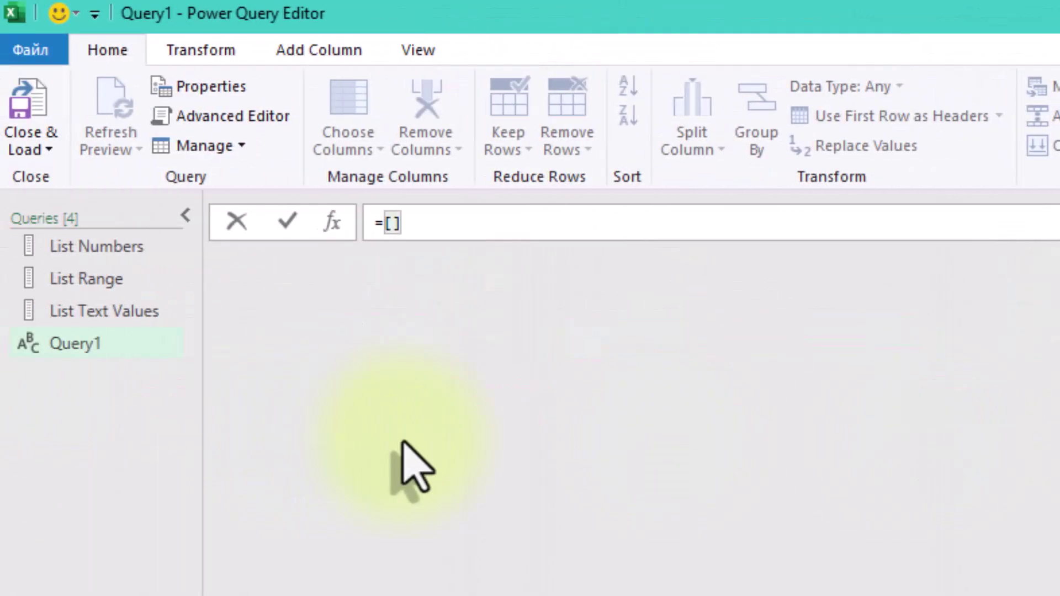
# Define the new query as a record with a Name field holding a first name, Age="30" and City="London".
pyautogui.press('Return')
pyautogui.click(399, 222)
pyautogui.write('Name')
pyautogui.write('="Jon')
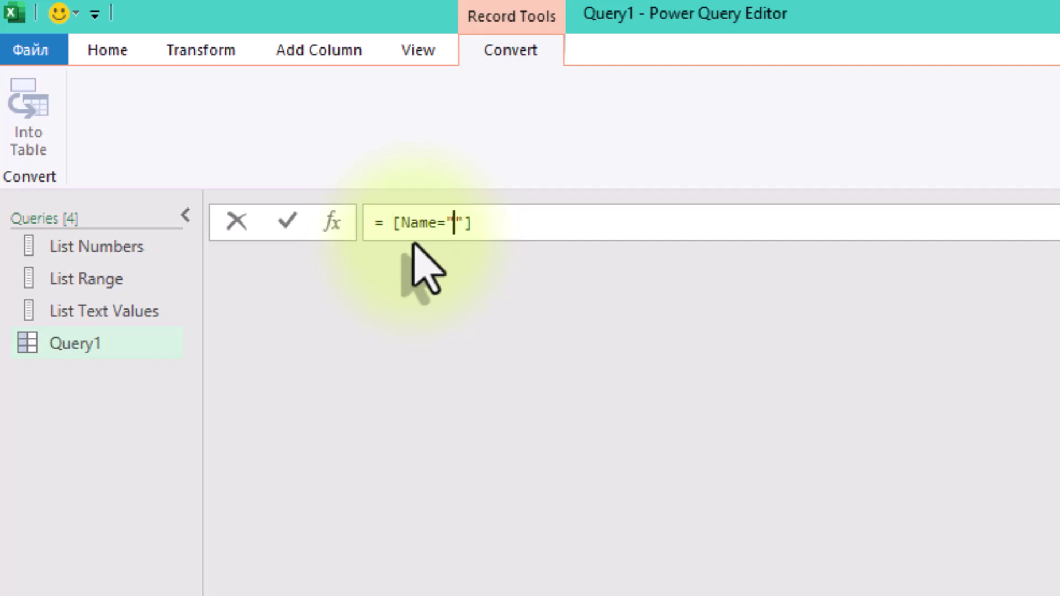
pyautogui.write('n",A')
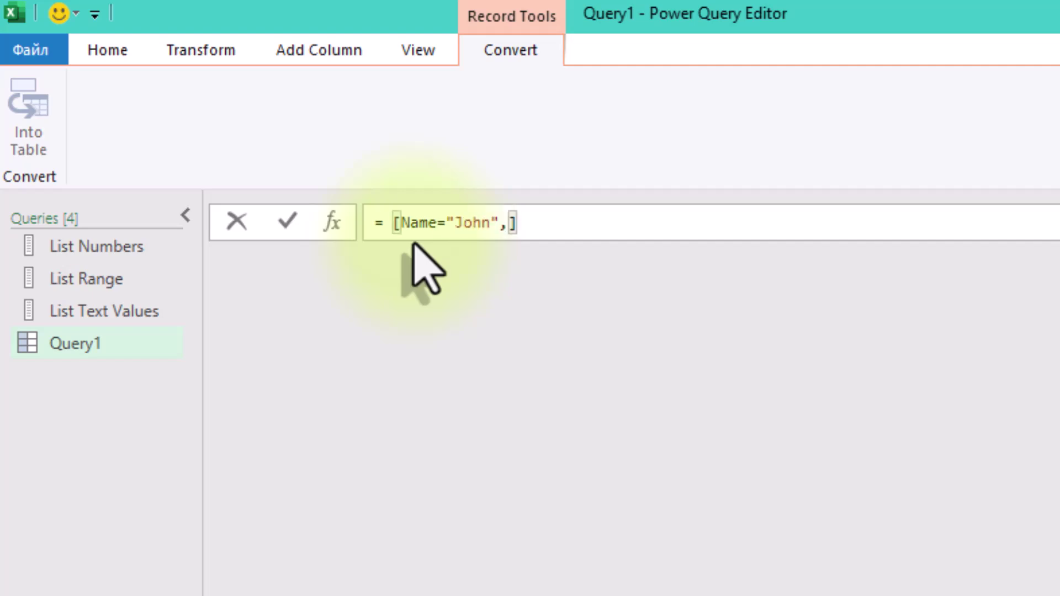
pyautogui.write('ge=')
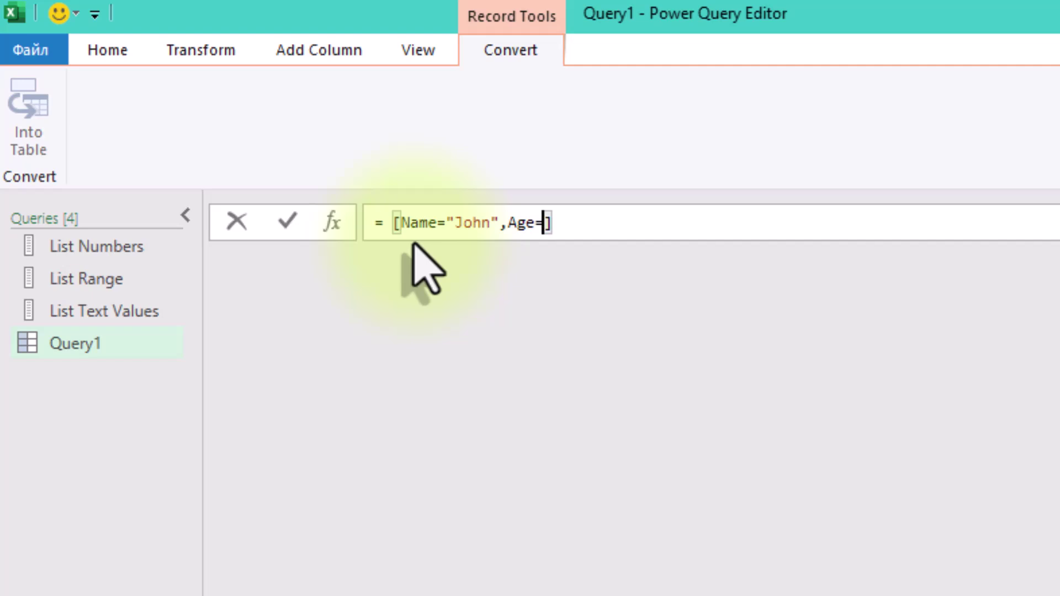
pyautogui.write('"30",')
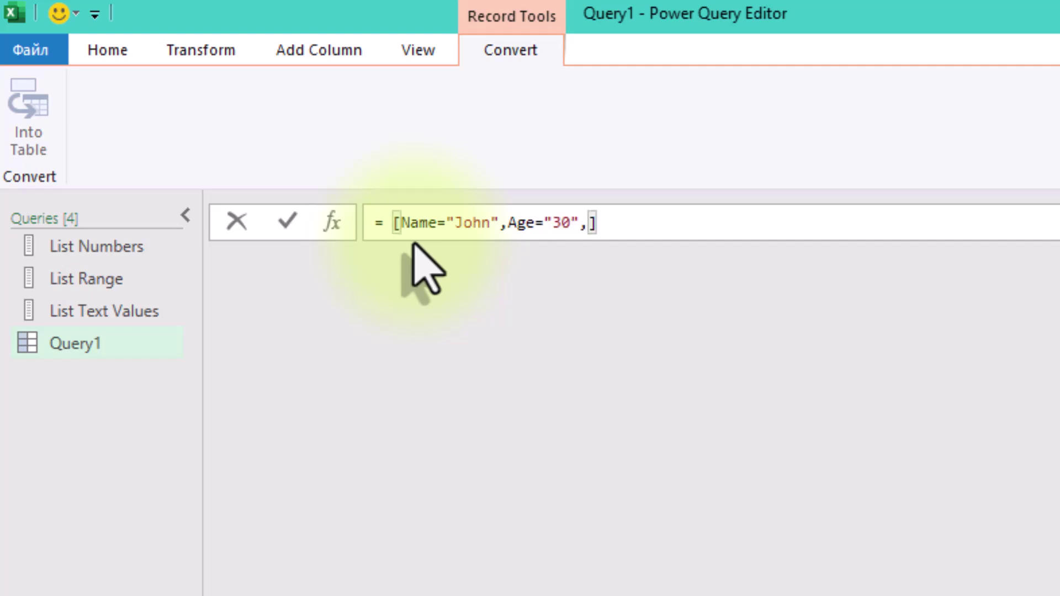
pyautogui.write('City=""')
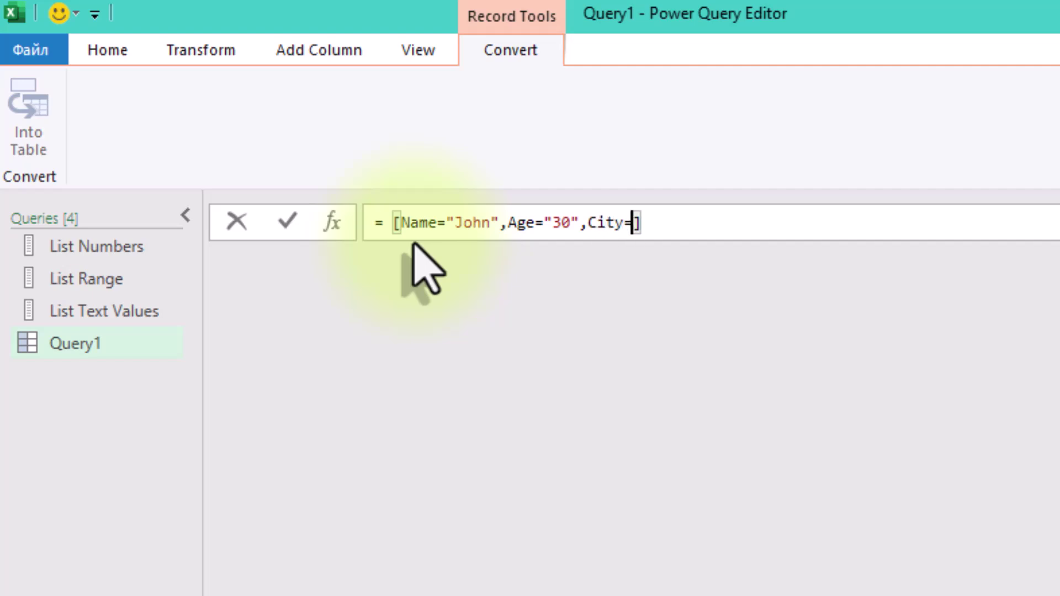
pyautogui.write('London')
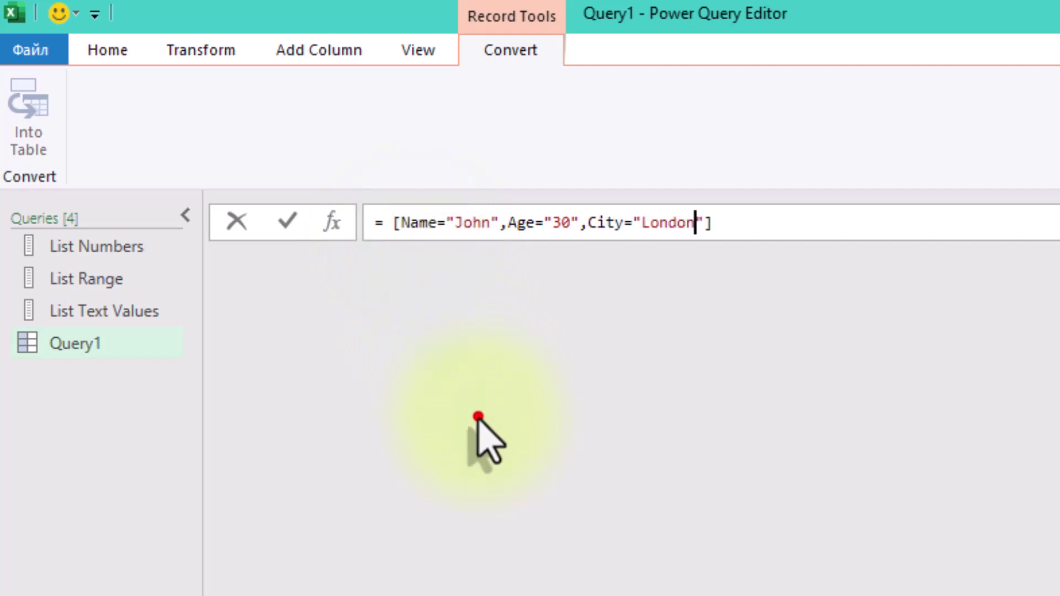
pyautogui.click(477, 417)
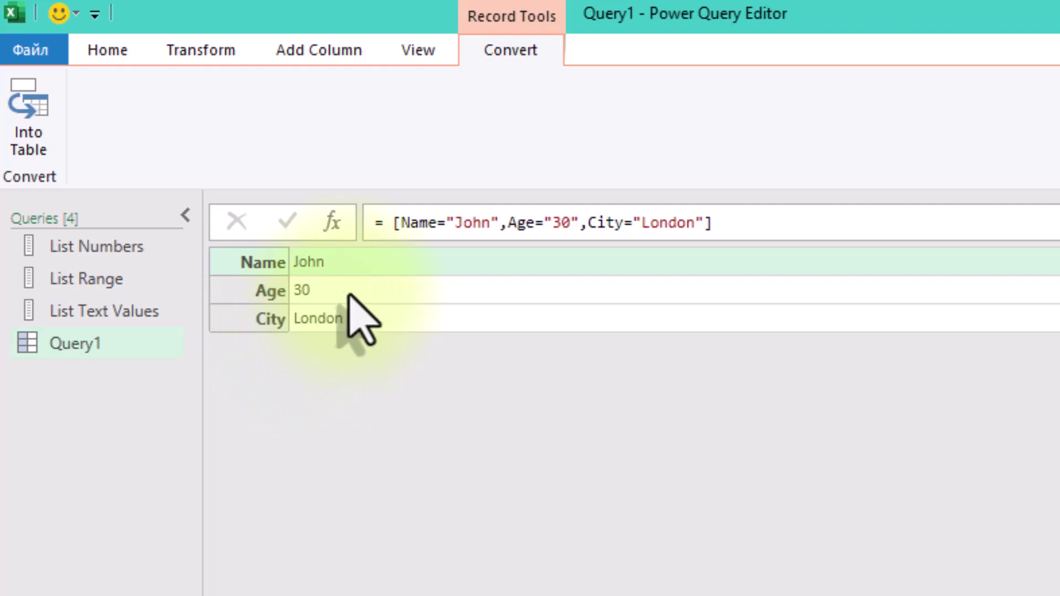
pyautogui.click(349, 291)
pyautogui.click(350, 318)
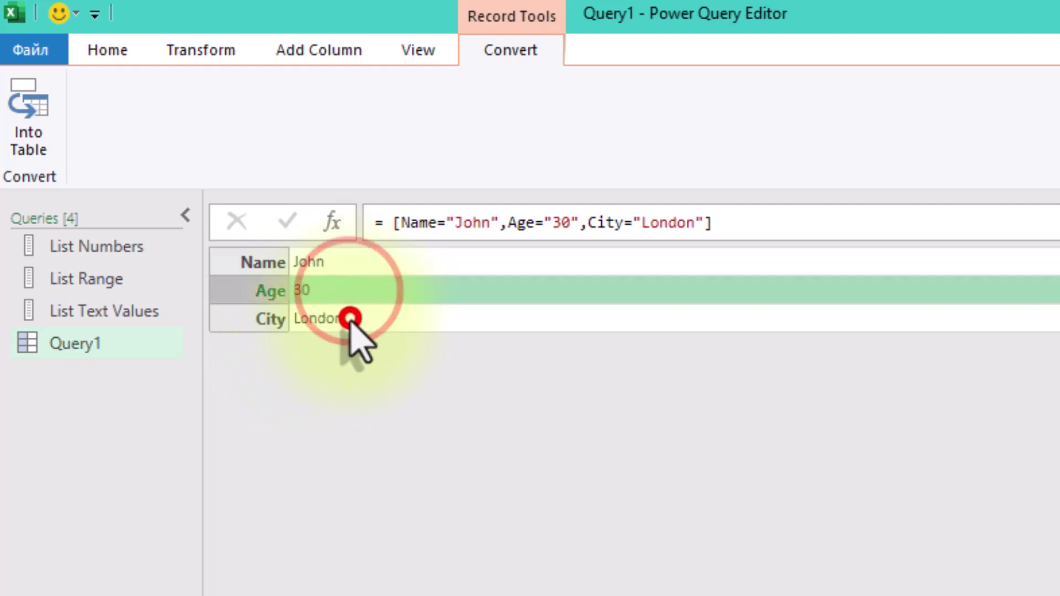
pyautogui.click(343, 486)
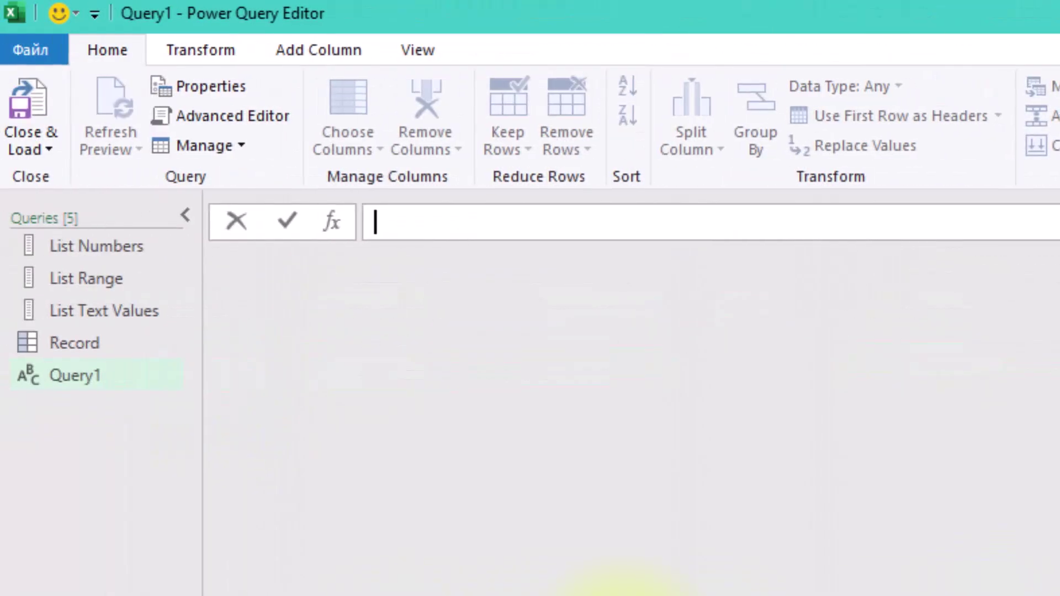
# Start a #table formula in the new blank query with the column list {"Name","Age","City"}.
pyautogui.write('= #table(')
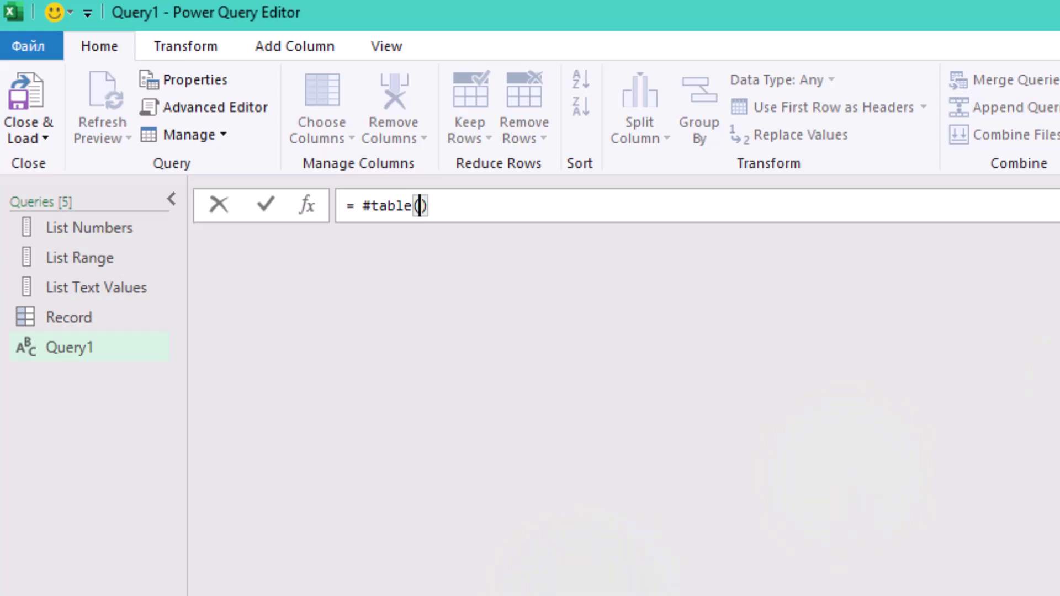
pyautogui.write('{')
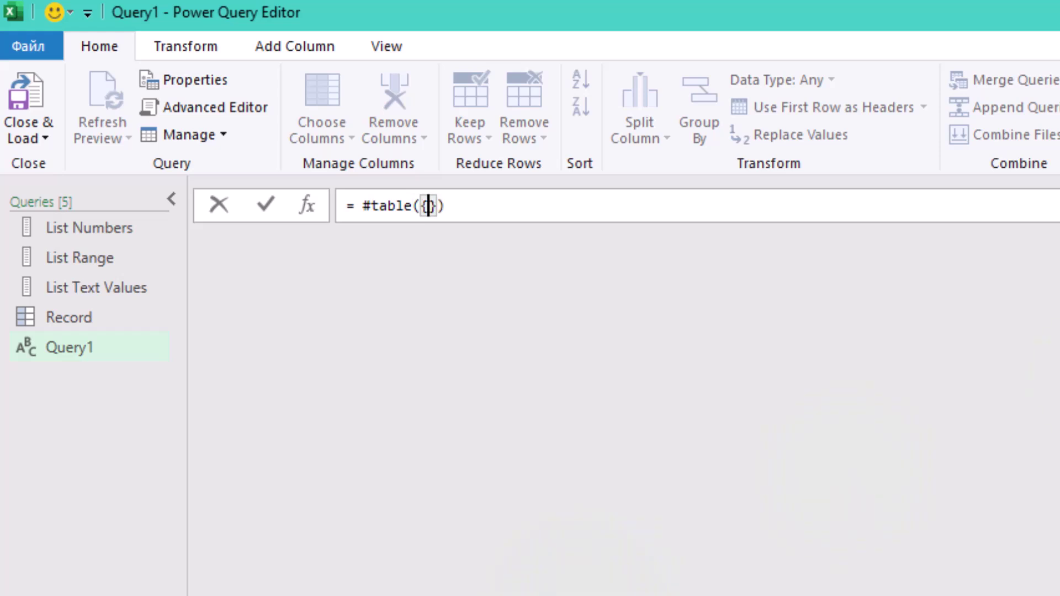
pyautogui.write('"Name')
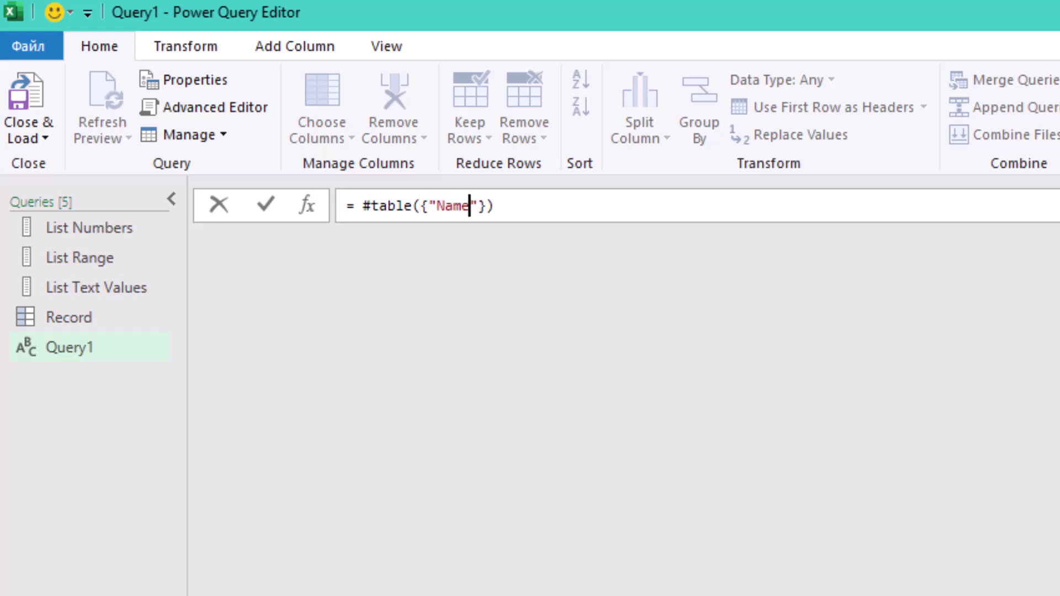
pyautogui.write('",')
pyautogui.write('"A')
pyautogui.write('ge","')
pyautogui.write('City"}')
# Add two row lists to the #table formula, each with a first name: one with 30 and "London", the other with 24 and "Manchester".
pyautogui.write(', {{')
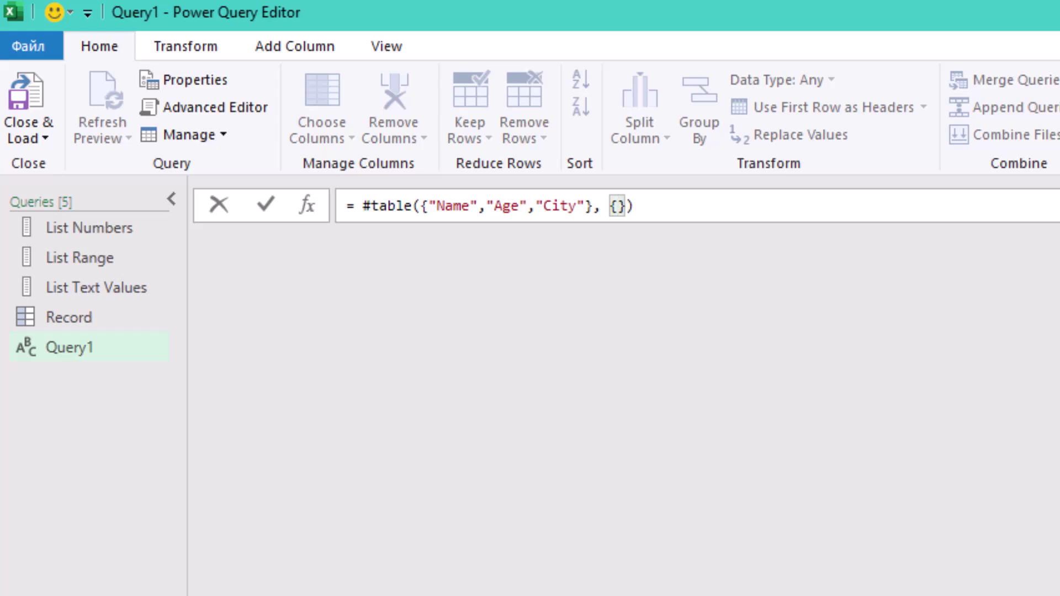
pyautogui.write('"John",30,"London"')
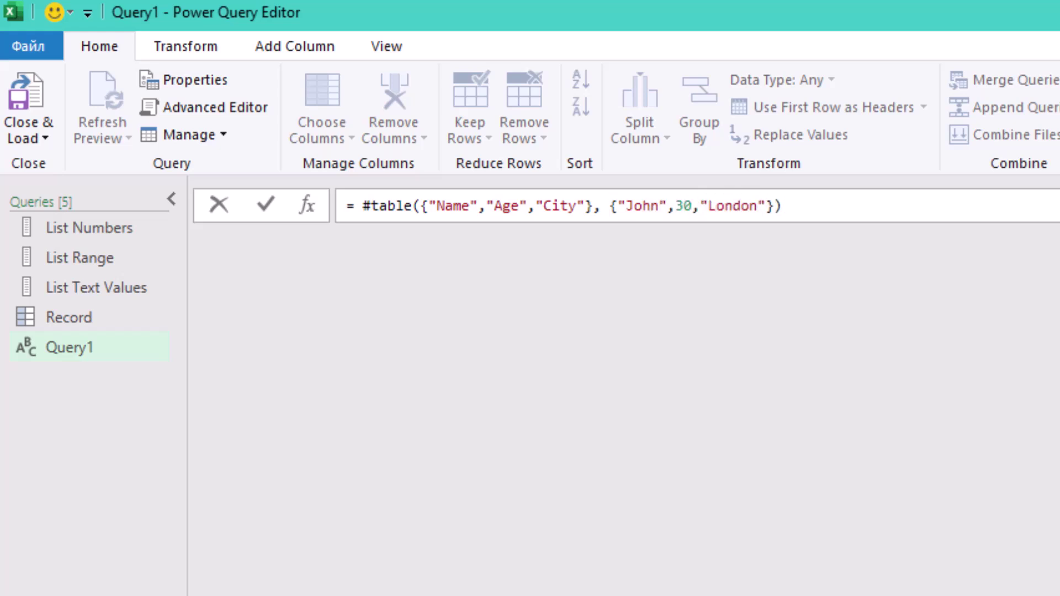
pyautogui.write('},{"Bill",')
pyautogui.write('24, "Manchest')
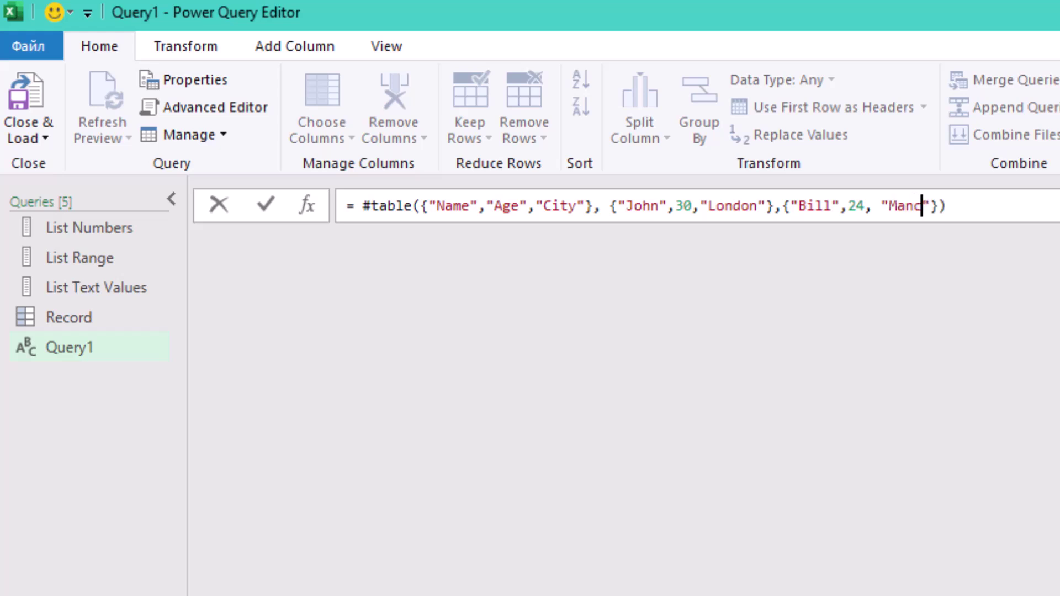
pyautogui.write('er"}}')
# Insert the missing opening brace before the first row list so both rows are nested in one list, and commit the #table formula.
pyautogui.press('Left')
pyautogui.press('Left')
pyautogui.press('Left')
pyautogui.press('Left')
pyautogui.press('Left')
pyautogui.press('Left')
pyautogui.press('Left')
pyautogui.press('Left')
pyautogui.press('Left')
pyautogui.press('Left')
pyautogui.press('Left')
pyautogui.press('Left')
pyautogui.press('Left')
pyautogui.press('Left')
pyautogui.press('Left')
pyautogui.press('Left')
pyautogui.press('Left')
pyautogui.press('Left')
pyautogui.press('Left')
pyautogui.press('Left')
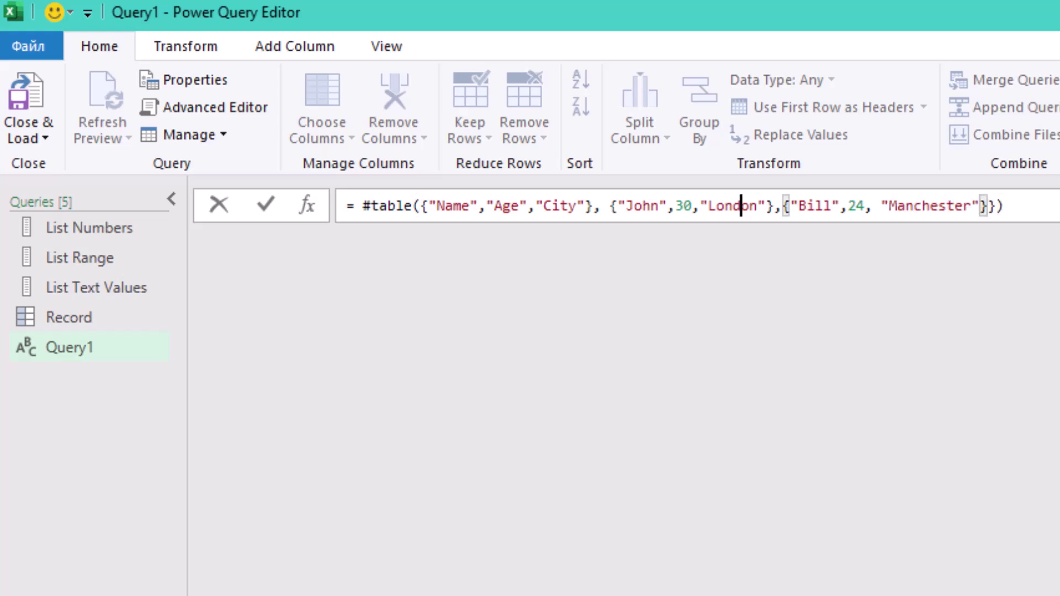
pyautogui.write('{')
pyautogui.click(740, 513)
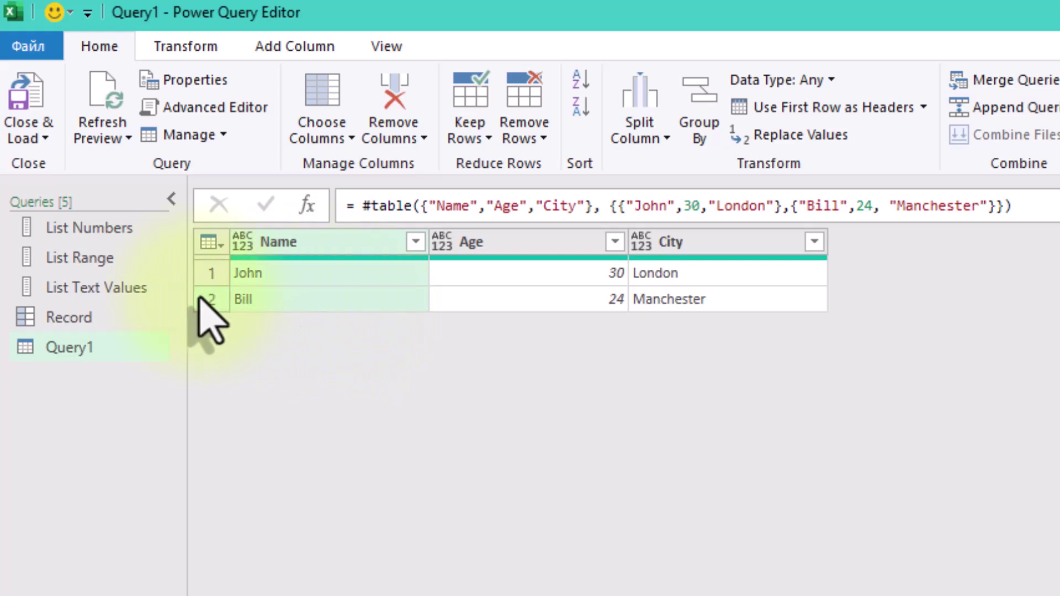
# Append the index {1} to the list formula in the List Numbers query so it returns a single item.
pyautogui.click(129, 226)
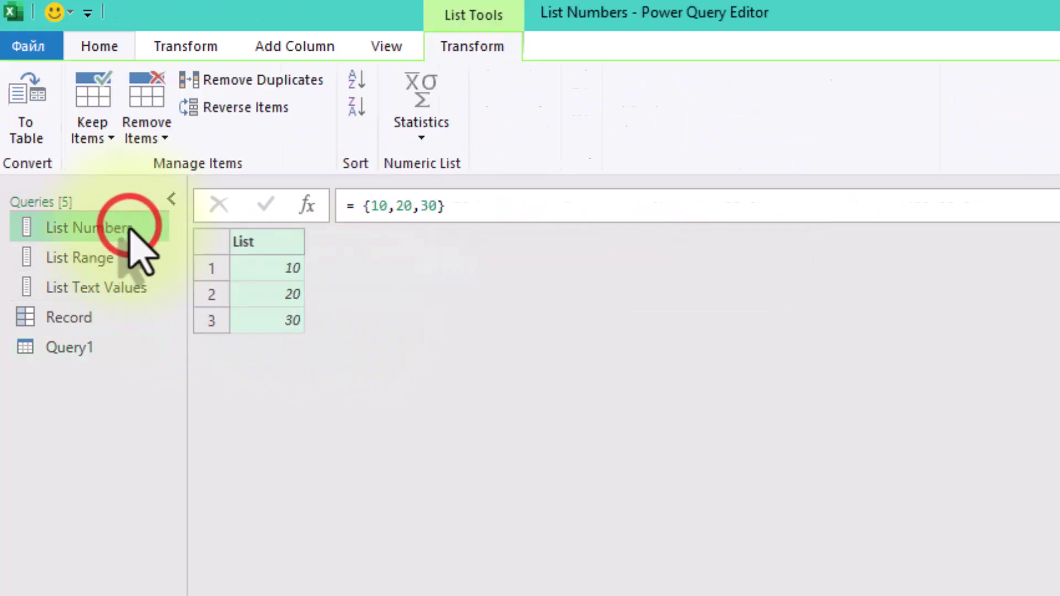
pyautogui.click(475, 206)
pyautogui.write('{1')
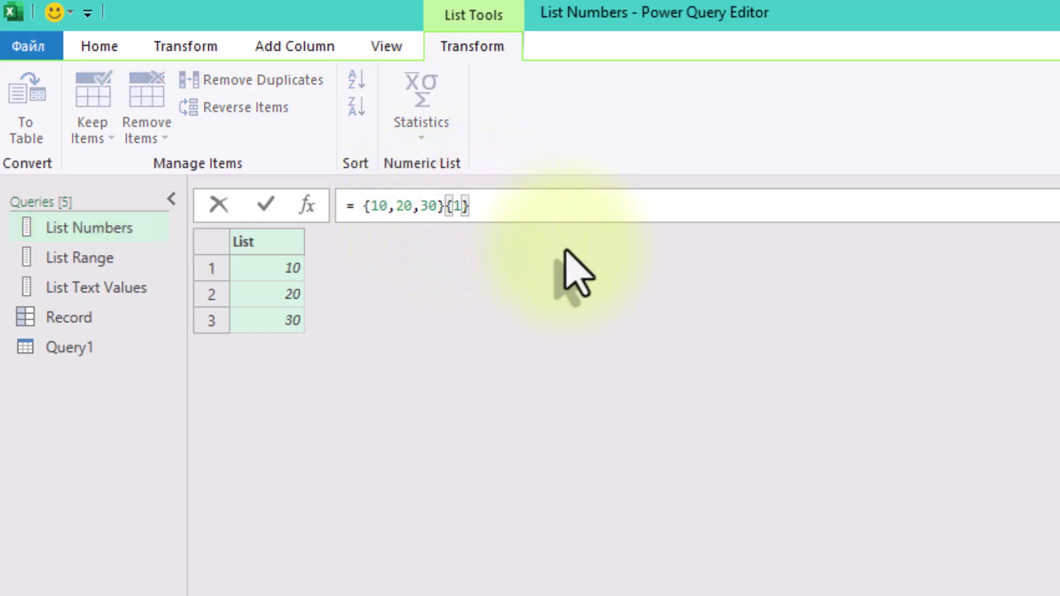
pyautogui.press('Return')
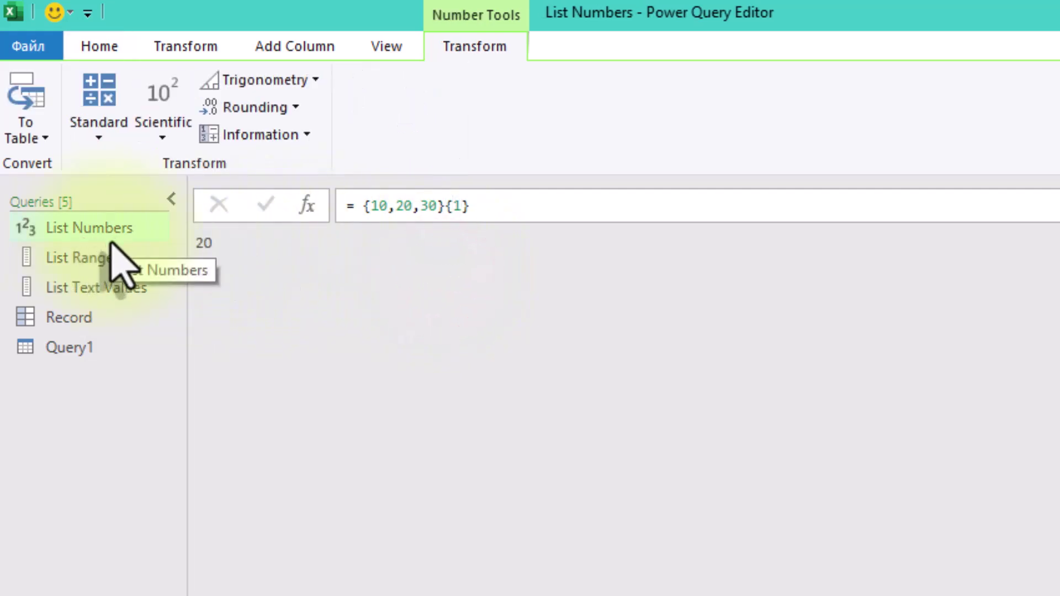
# Append the field selector [Age] to the record formula in the Record query to return only that field.
pyautogui.click(98, 257)
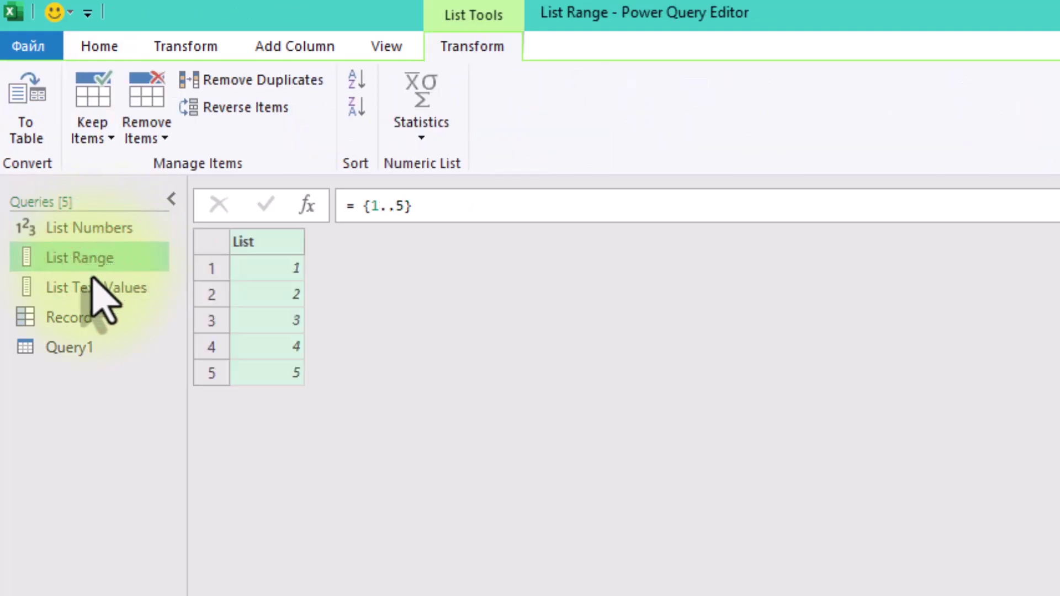
pyautogui.click(89, 288)
pyautogui.click(83, 318)
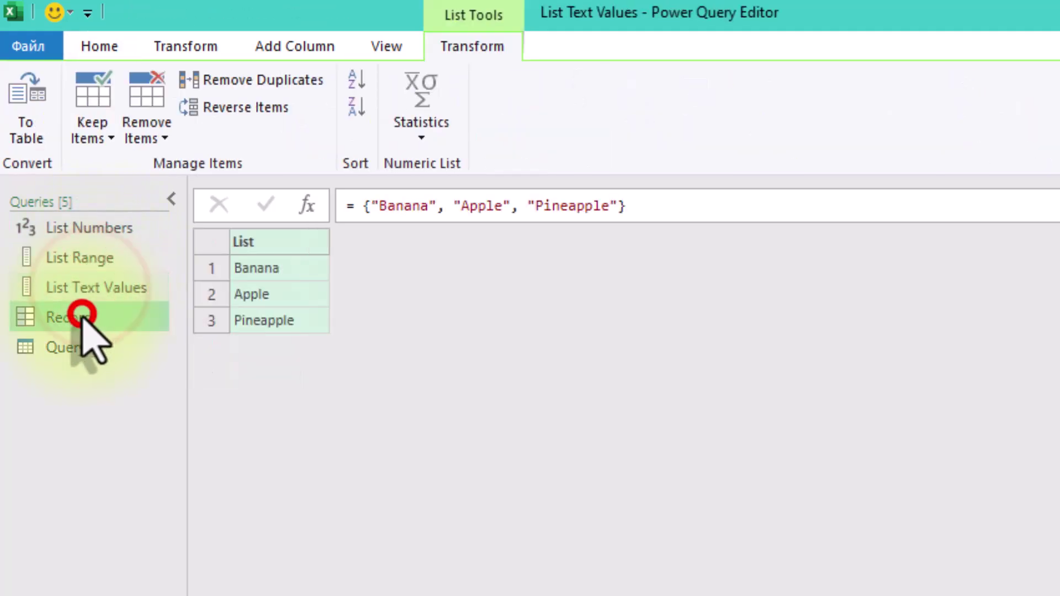
pyautogui.click(740, 206)
pyautogui.write('[')
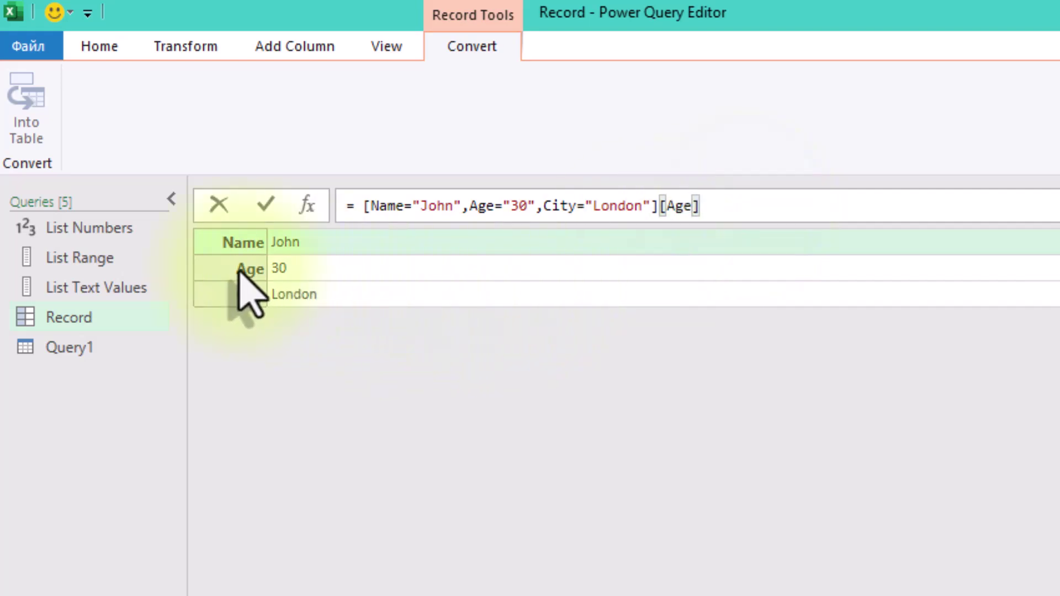
pyautogui.click(318, 341)
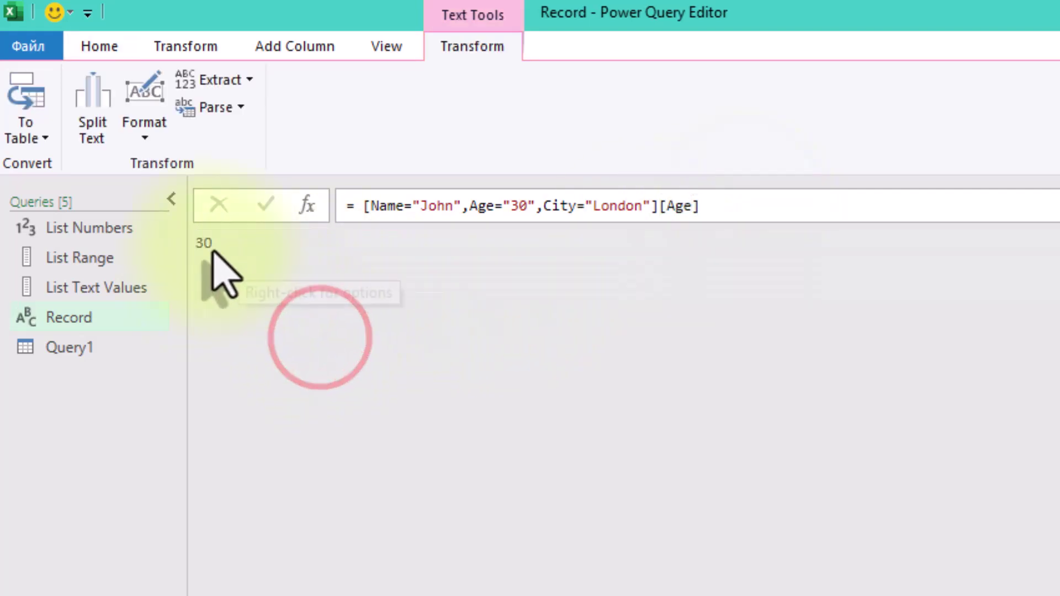
# Append {0}[Name] to the #table formula in Query1 to return the Name value of the first row.
pyautogui.click(80, 346)
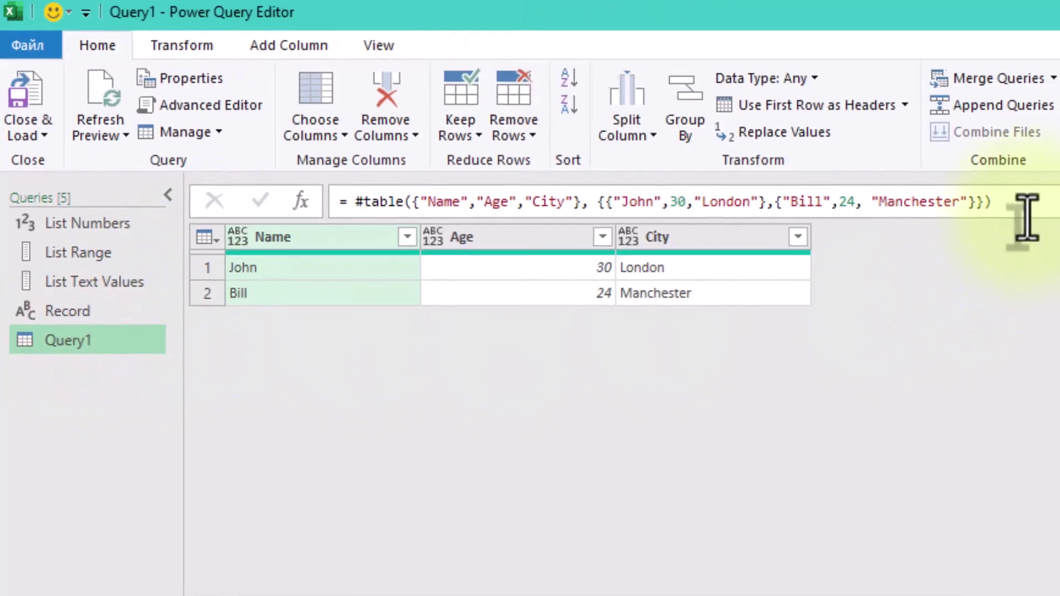
pyautogui.click(1031, 204)
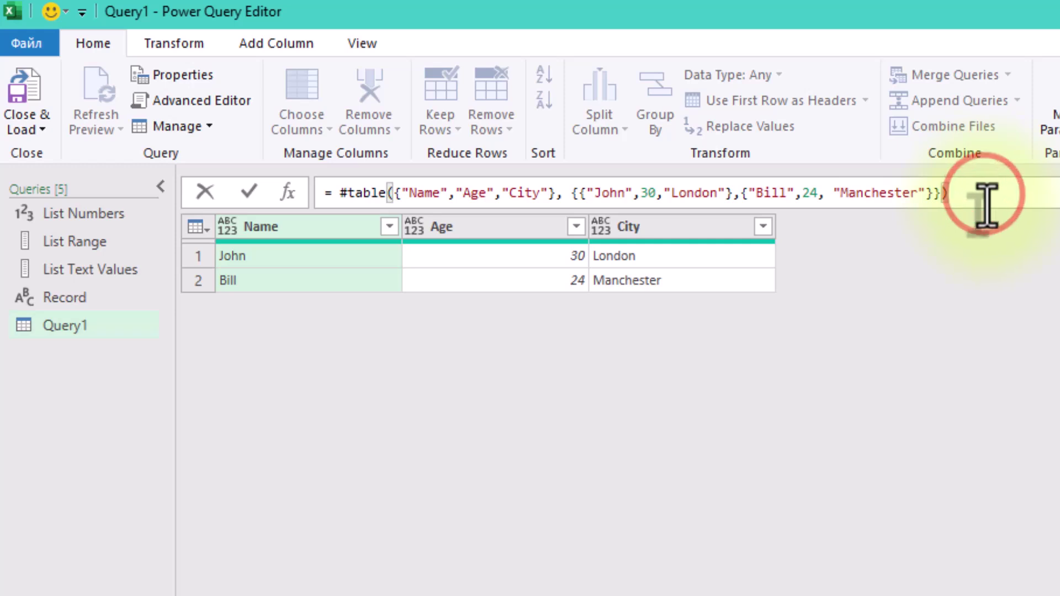
pyautogui.write('{0}')
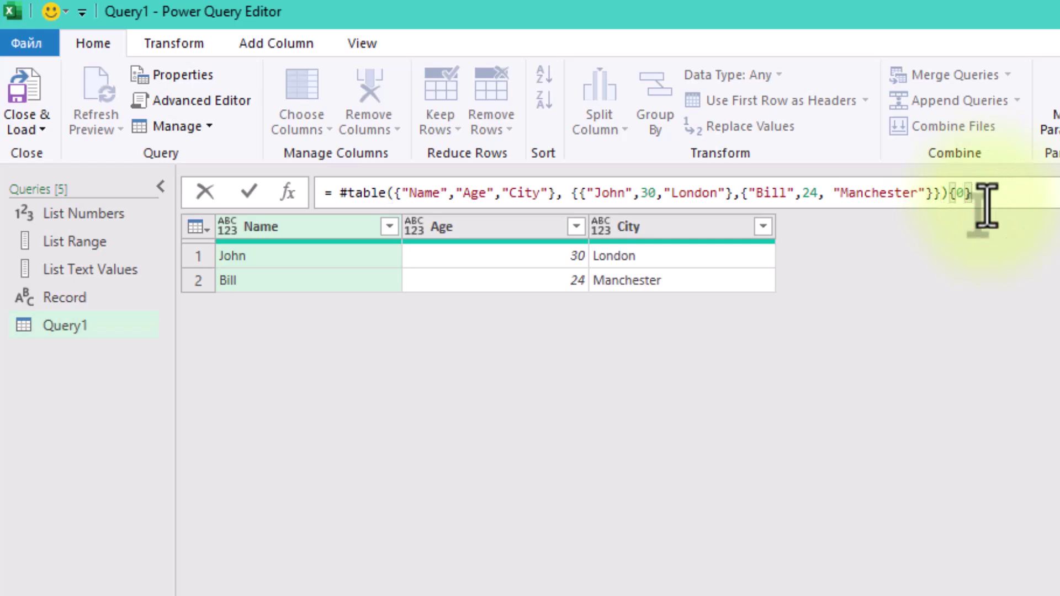
pyautogui.write('[Name')
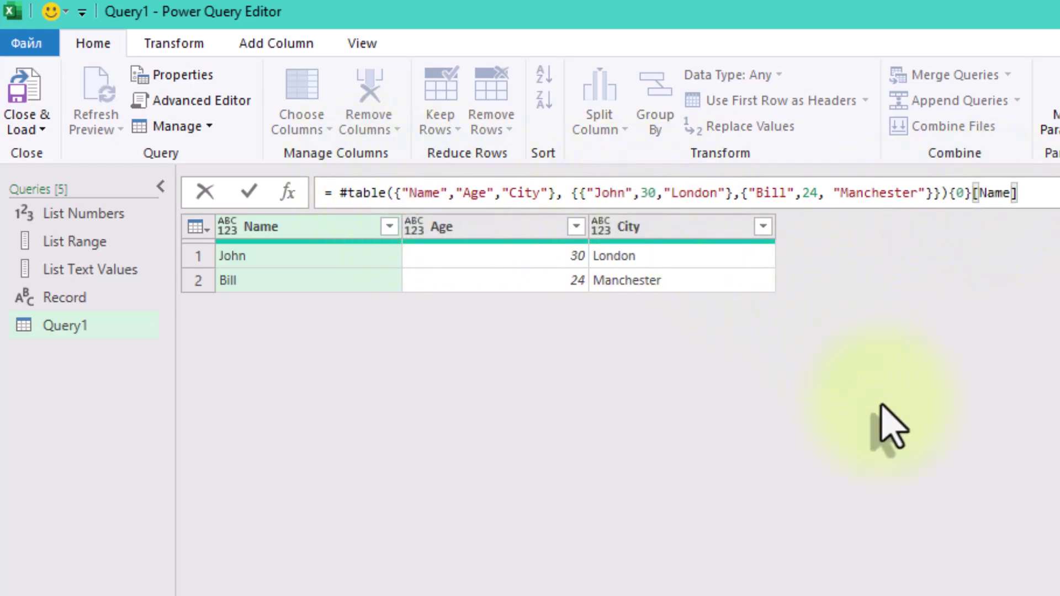
pyautogui.click(942, 422)
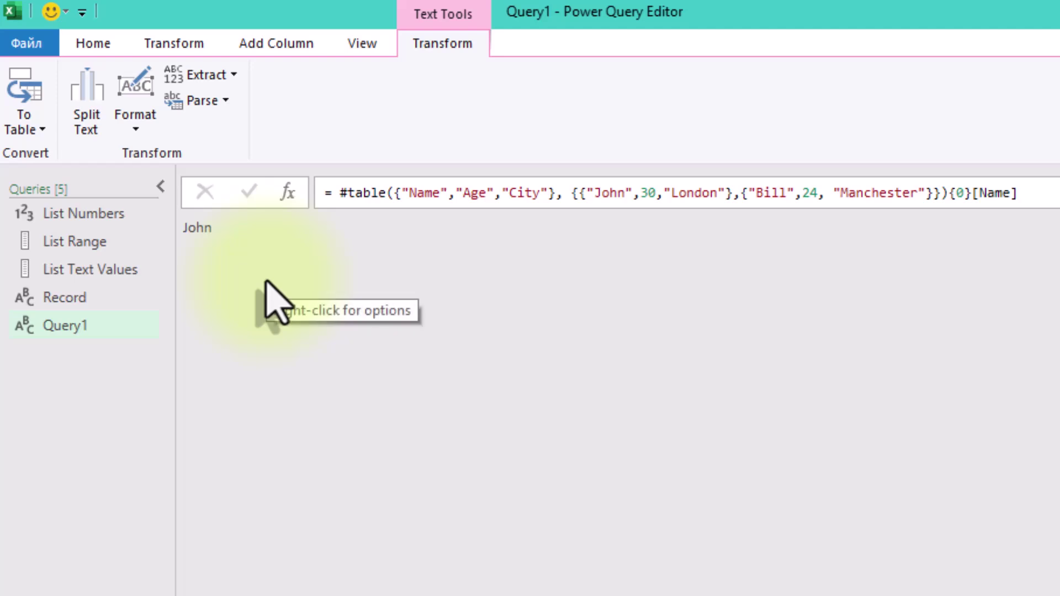
pyautogui.click(265, 281)
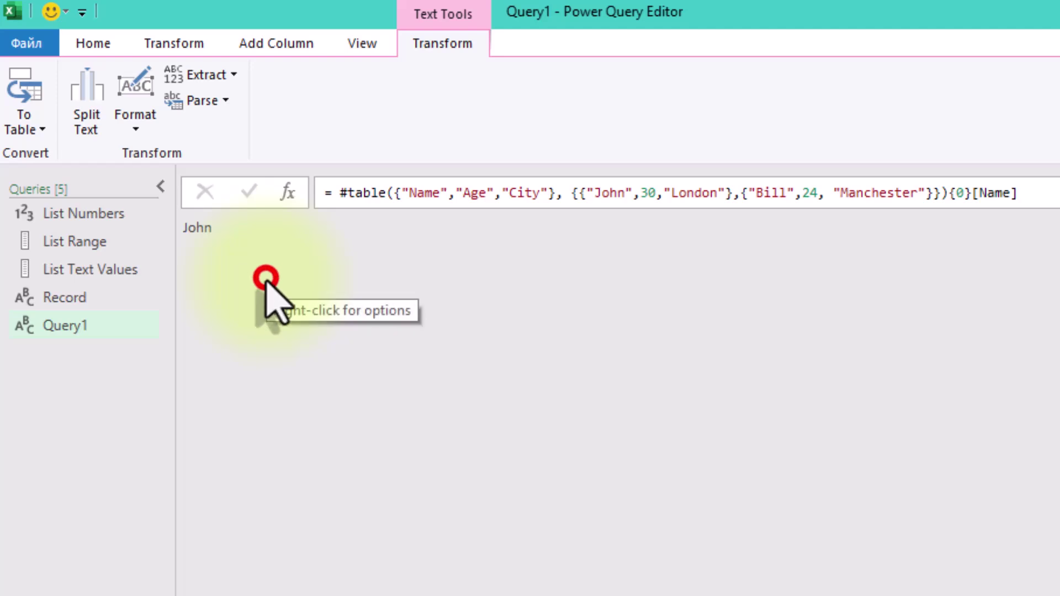